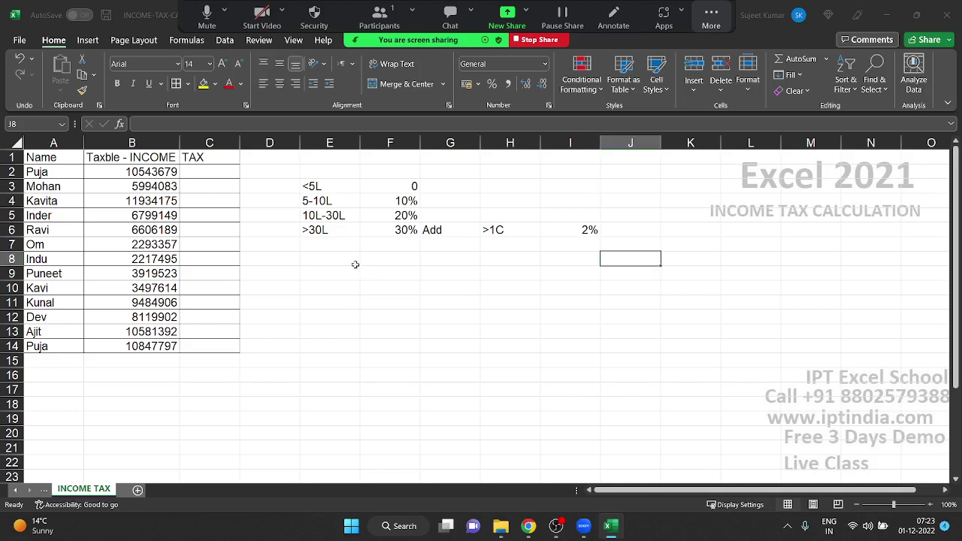
Go over the slab rates (<5L 0, 5-10L 10%, 10-30L 20%, >30L 30%, >1C 2%), ending on C2
mouse_move(339, 244)
mouse_down()
mouse_move(422, 230)
mouse_move(549, 174)
mouse_up()
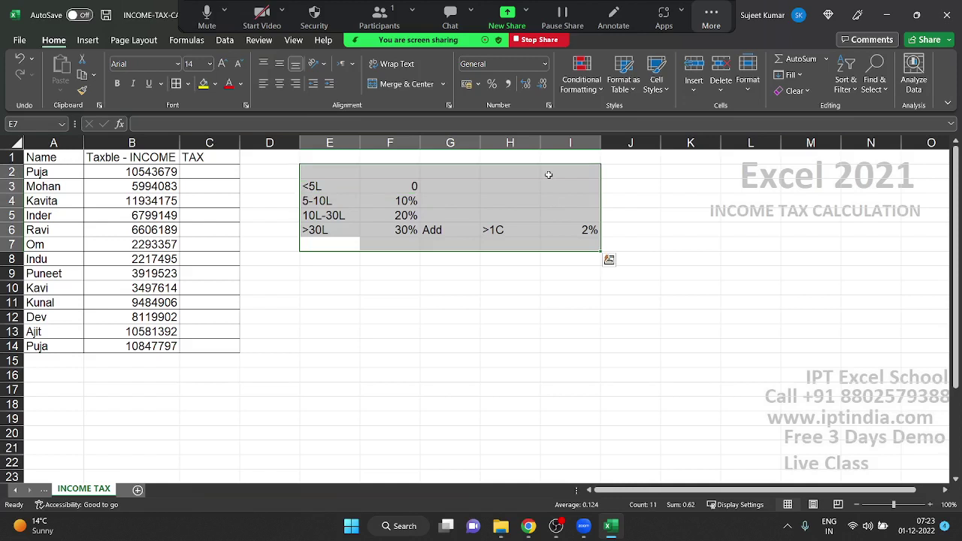
key(Up)
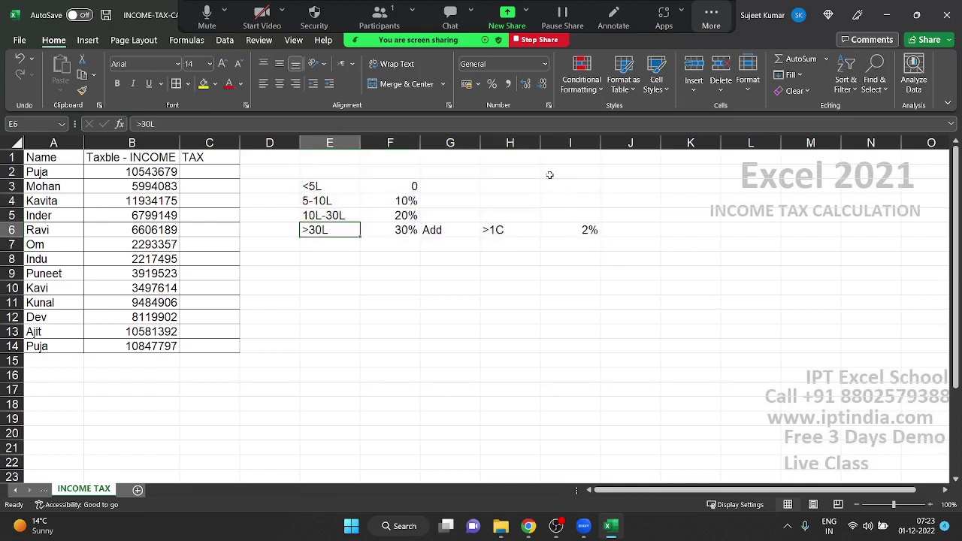
key(Up)
key(Up)
key(Up)
key(shift+Right)
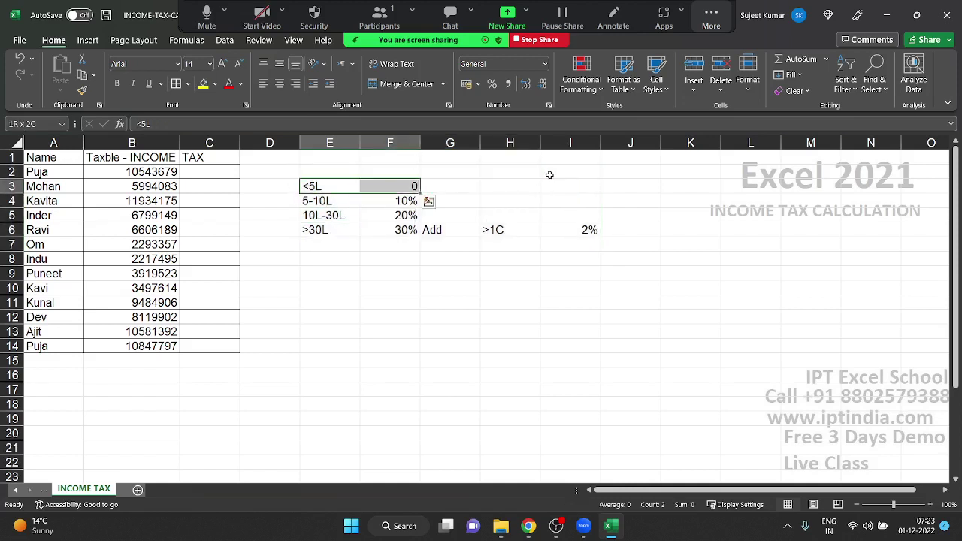
key(Down)
key(shift+Right)
key(Down)
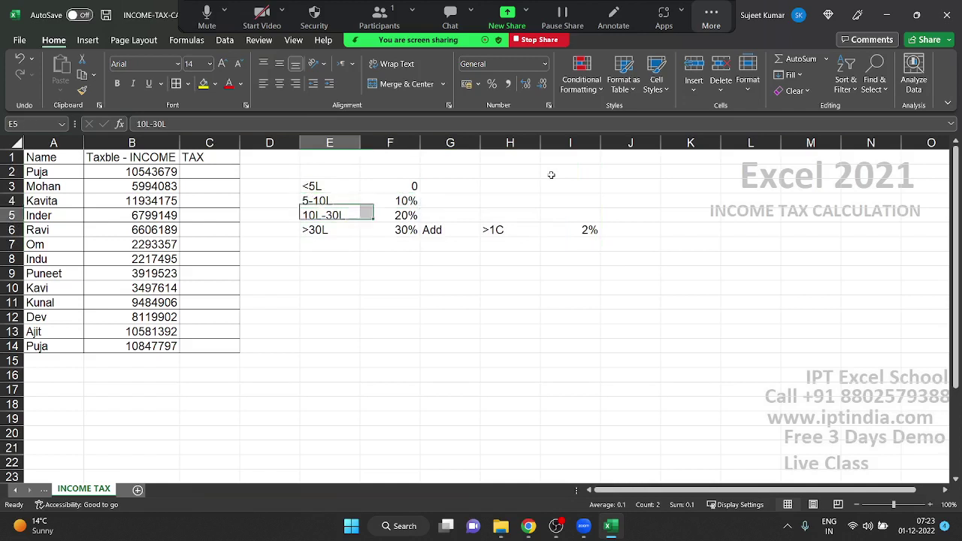
key(shift+Right)
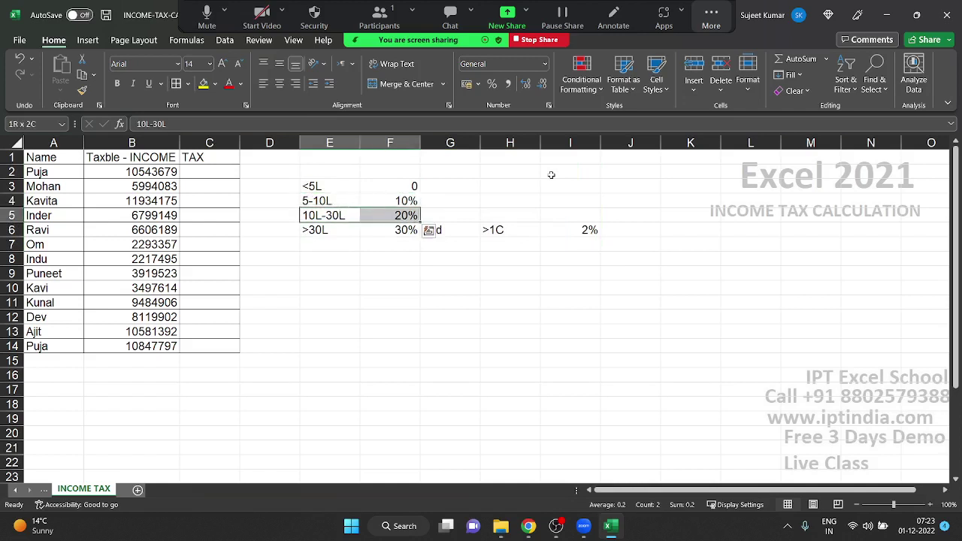
key(Down)
key(shift+Right)
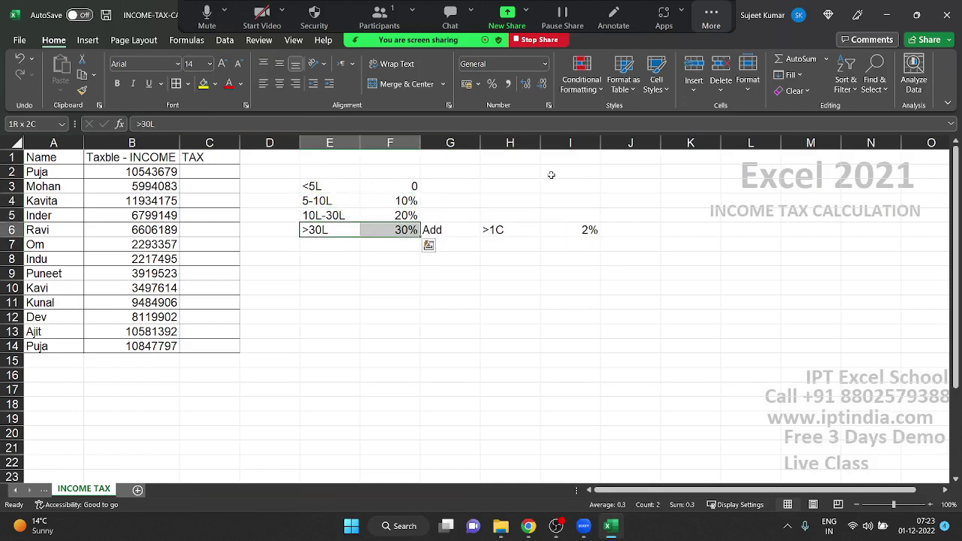
key(Right)
key(Right)
key(Right)
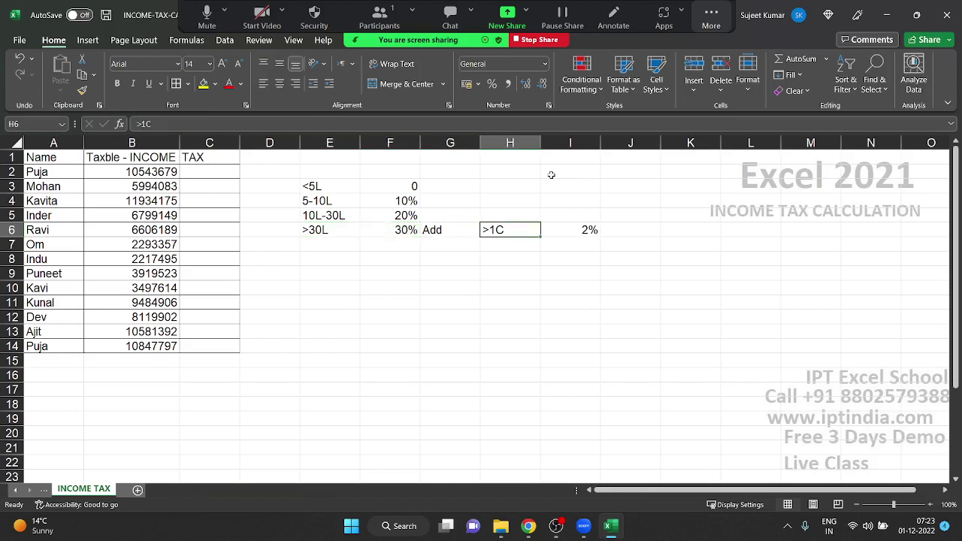
key(shift+Right)
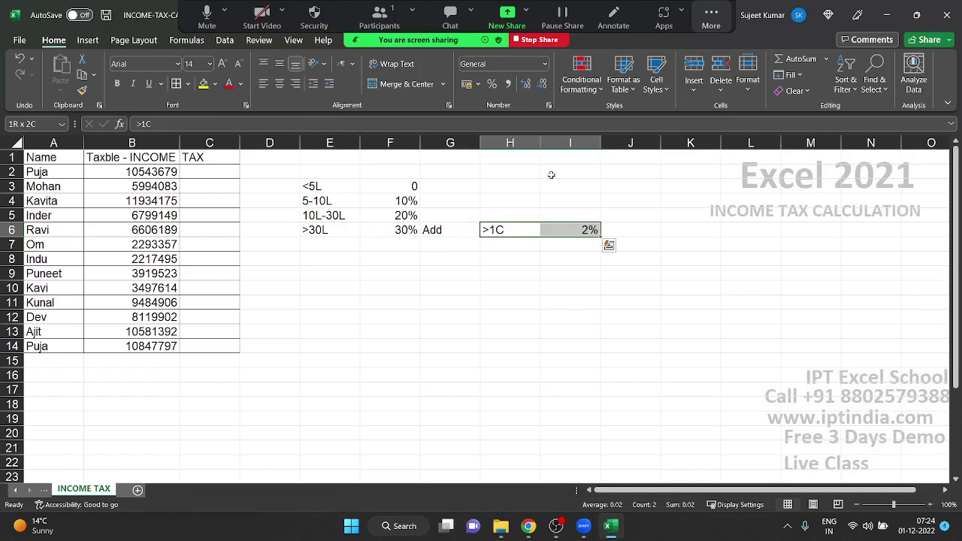
key(Left)
key(Left)
key(Left)
key(Left)
key(Left)
key(Left)
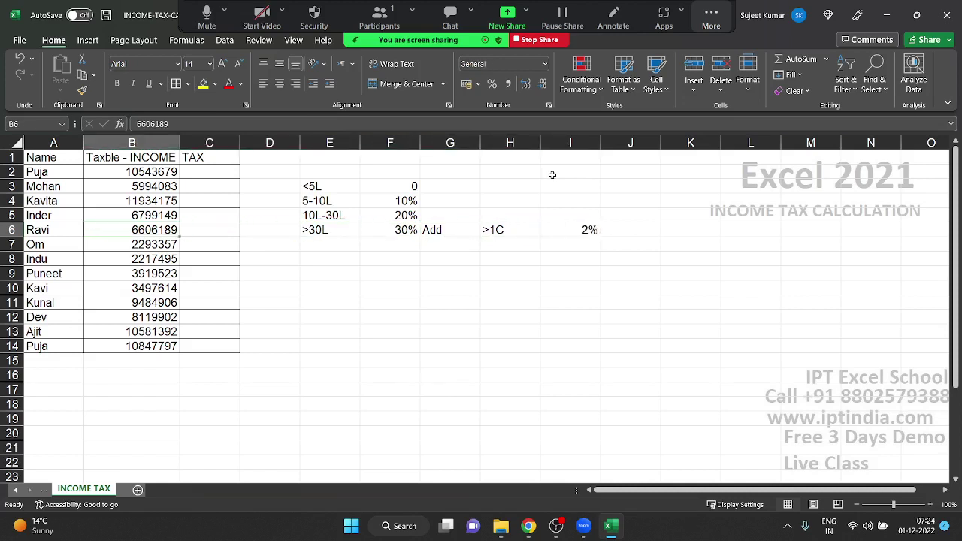
key(Up)
key(Up)
key(Up)
key(Up)
key(Right)
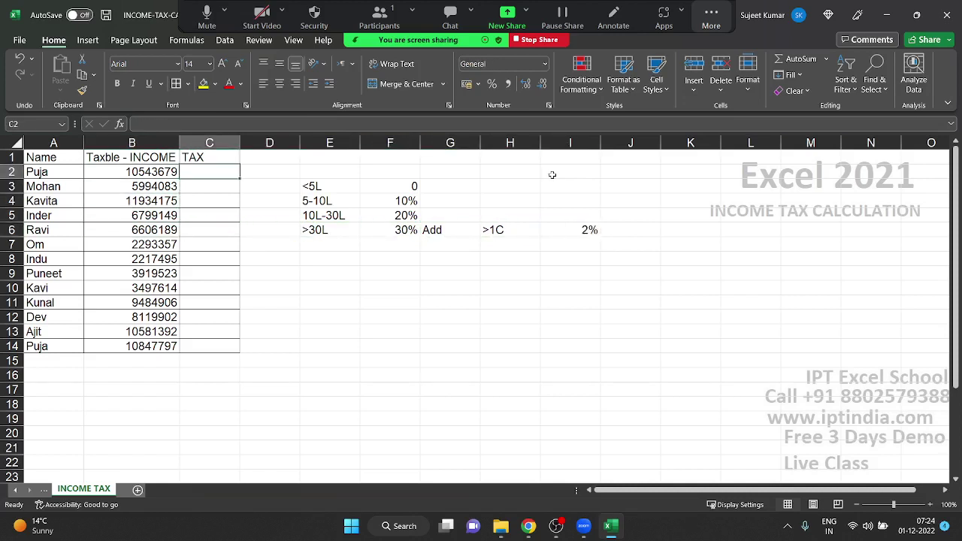
Begin C2's formula as =IFS(B2<=500000,0, followed by B2 for the next condition
text(=if)
key(Tab)
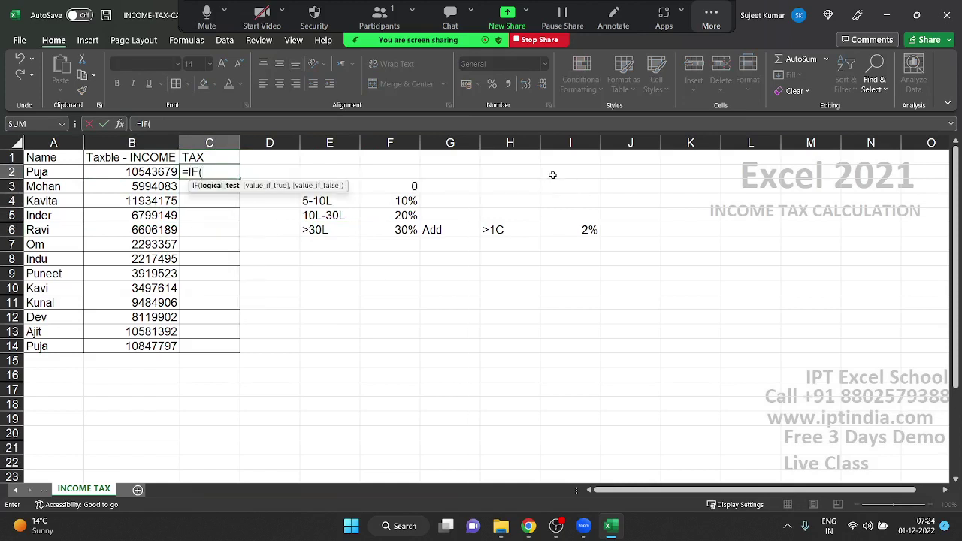
key(BackSpace)
text(s)
key(Tab)
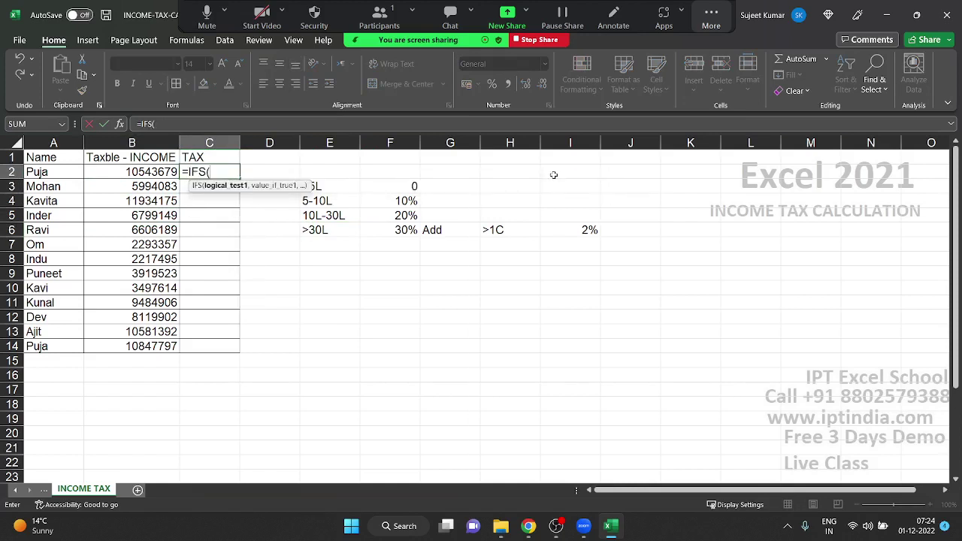
click(159, 172)
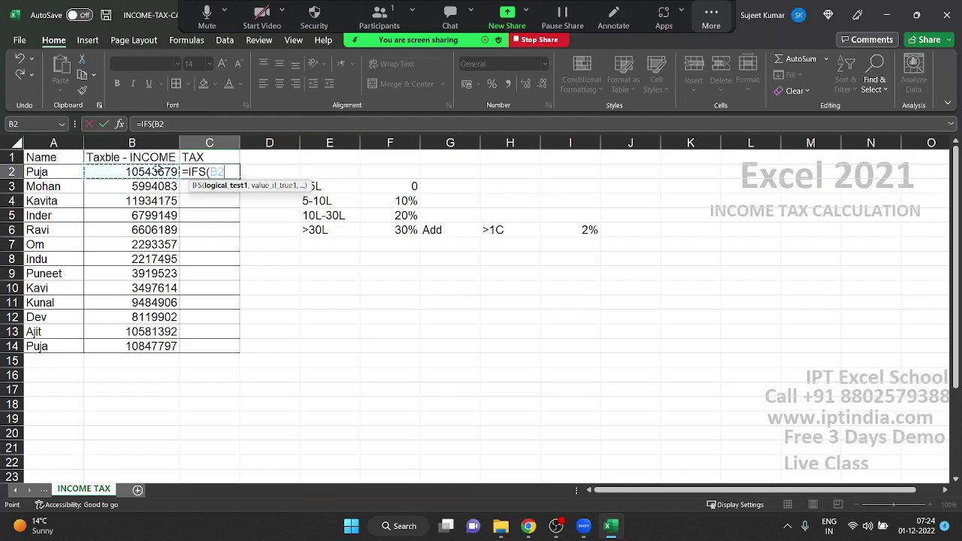
text(<=)
text(5)
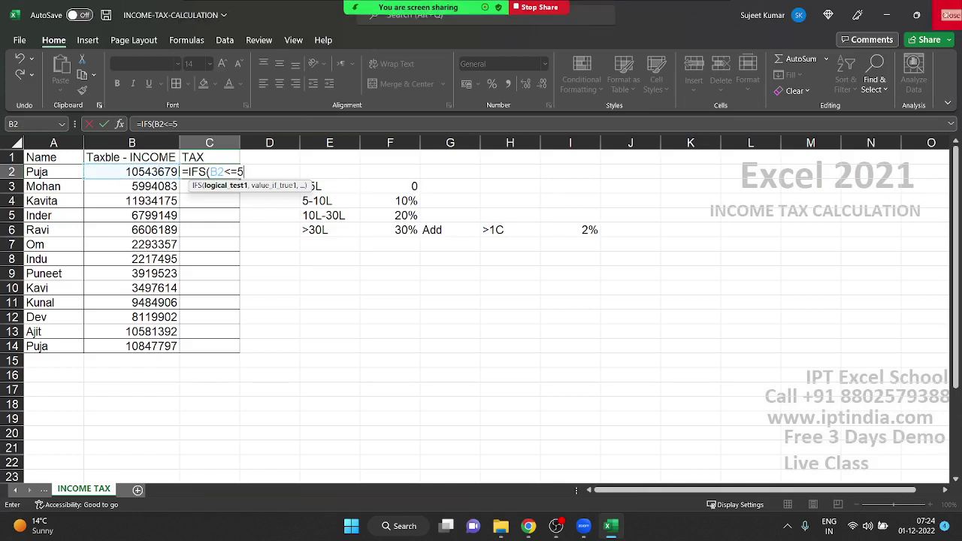
text(000)
text(00)
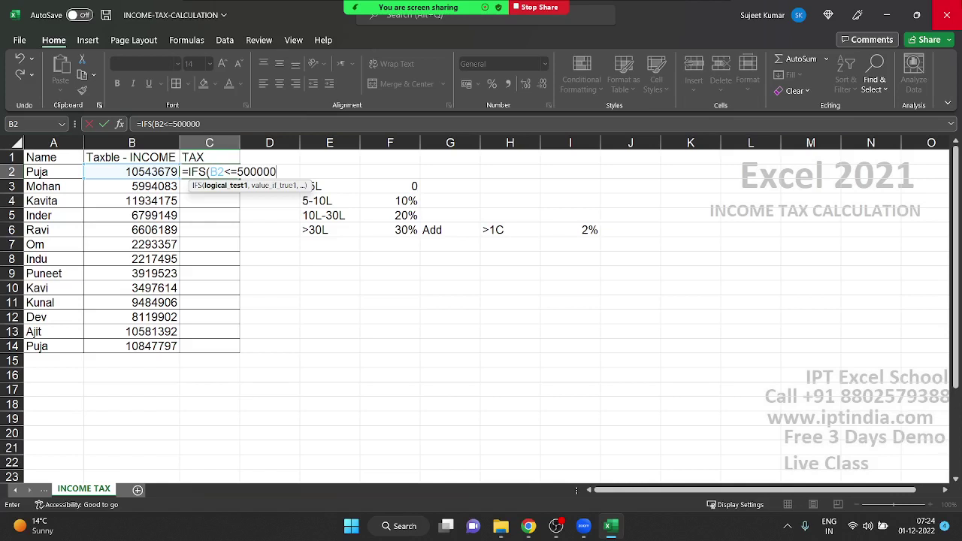
text(,)
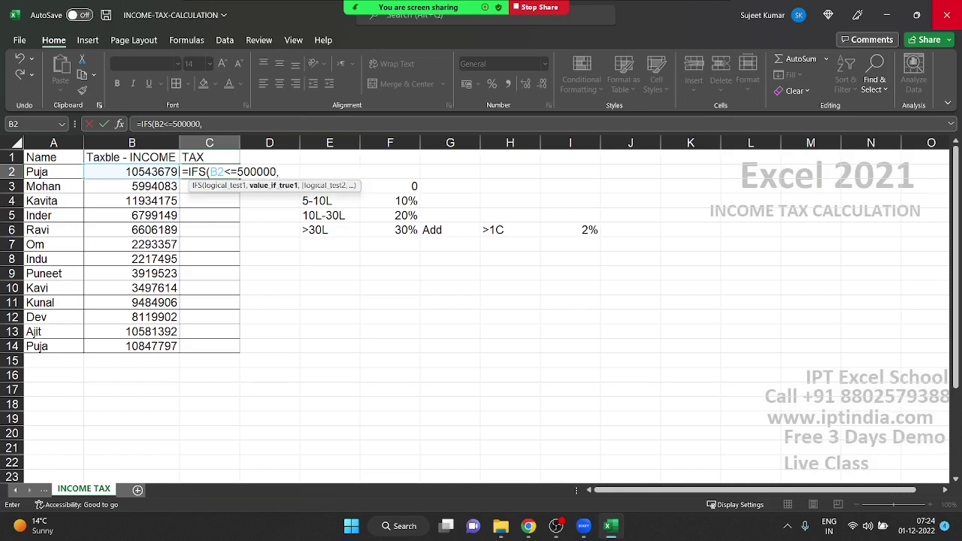
text(0)
text(,)
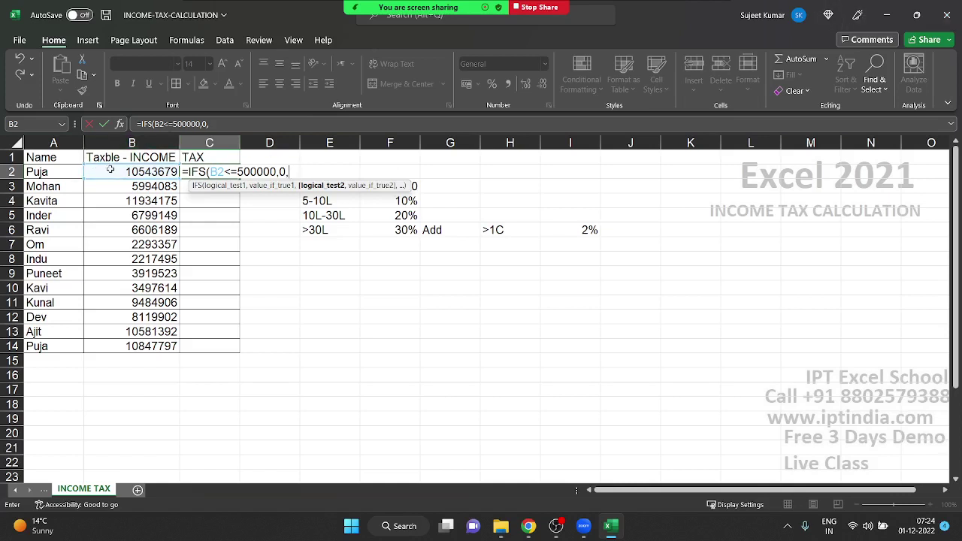
click(112, 172)
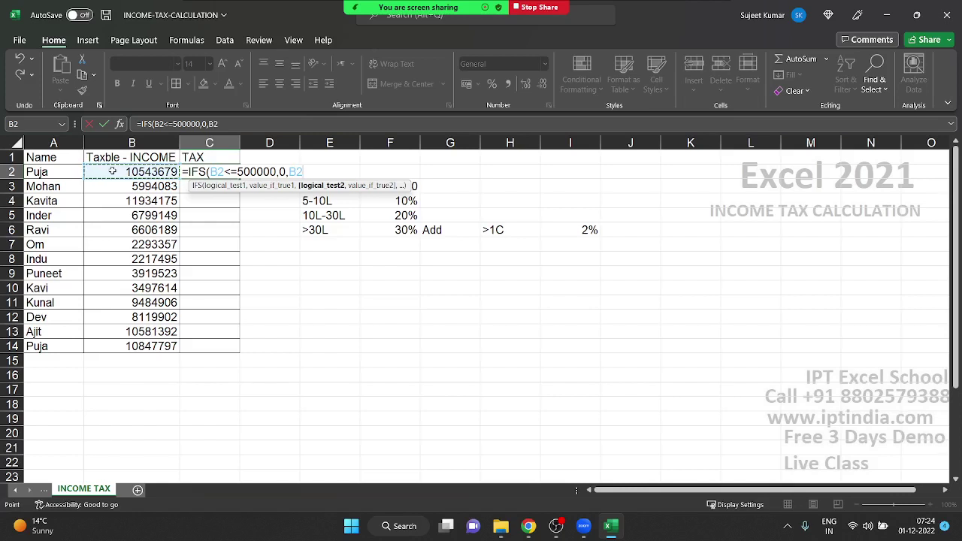
Add the condition B2<=1000000 with tax 0+(B2-500000)*10% to the IFS formula
text(<=)
text(10)
text(0000)
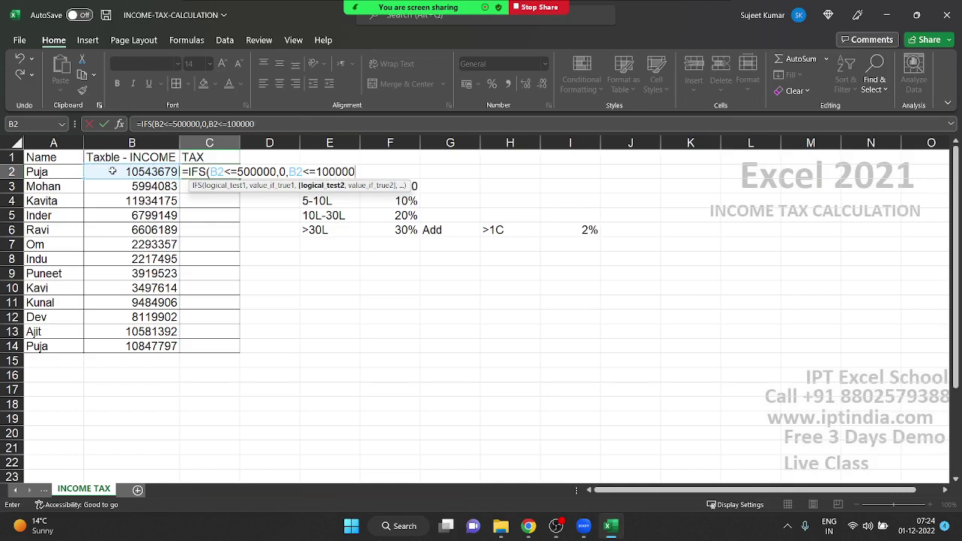
text(0,)
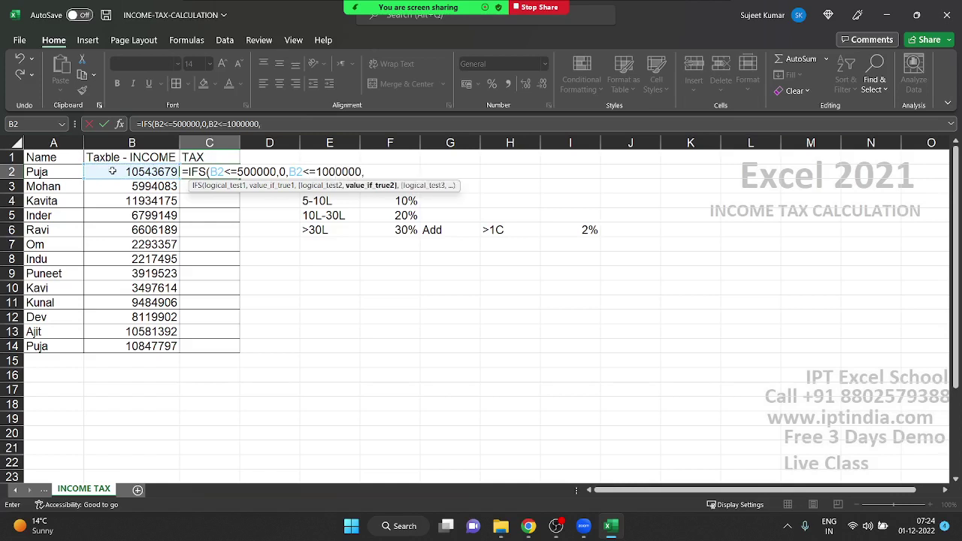
text(0+()
click(112, 171)
text(-)
text(50)
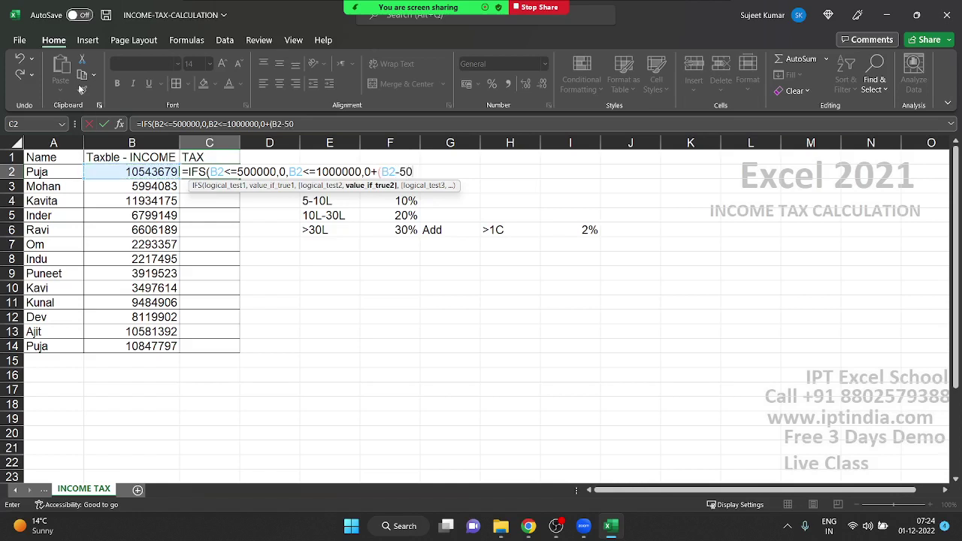
text(000)
text(0))
text(*)
text(10)
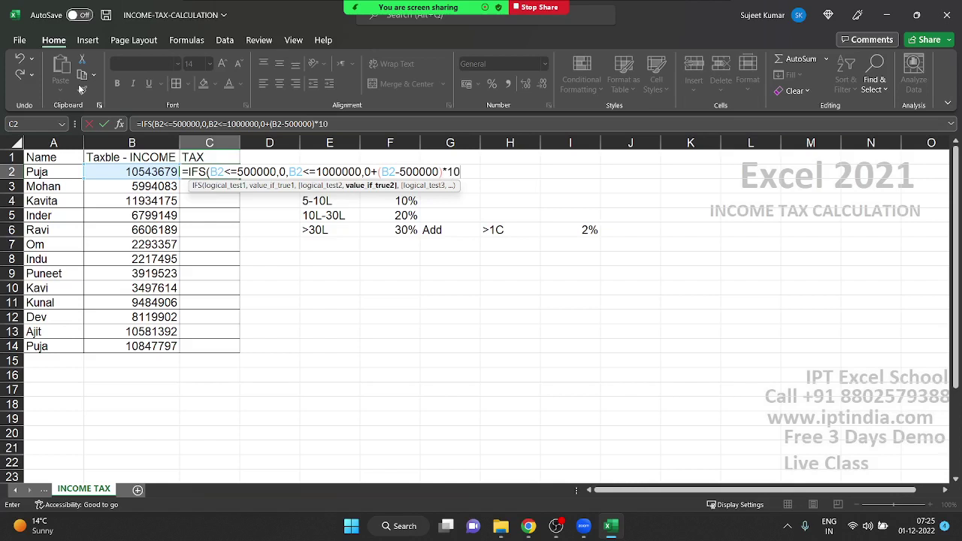
text(%)
text(,)
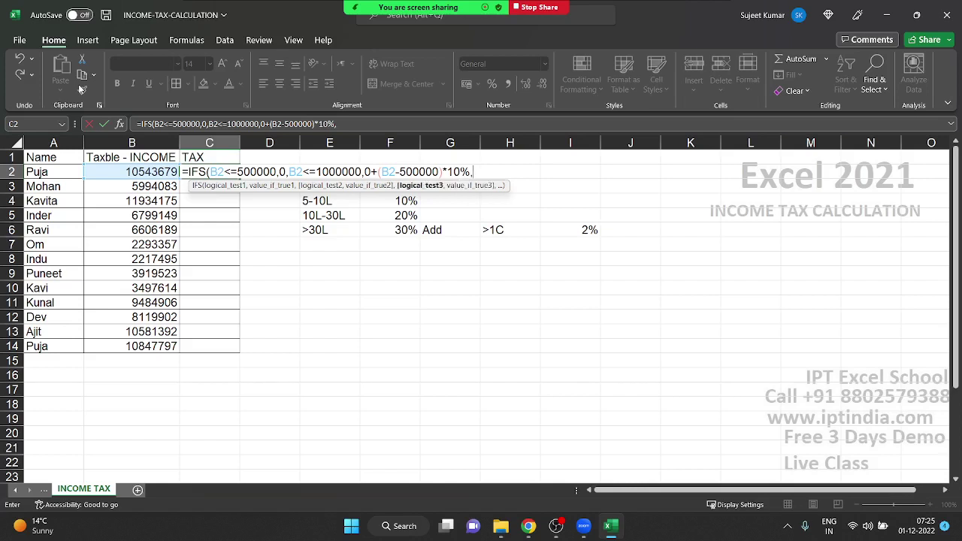
Add the condition B2<=3000000 with a value starting 0+50000+(, fixing the mistyped 5000
click(143, 172)
text(<=)
text(3)
text(0000)
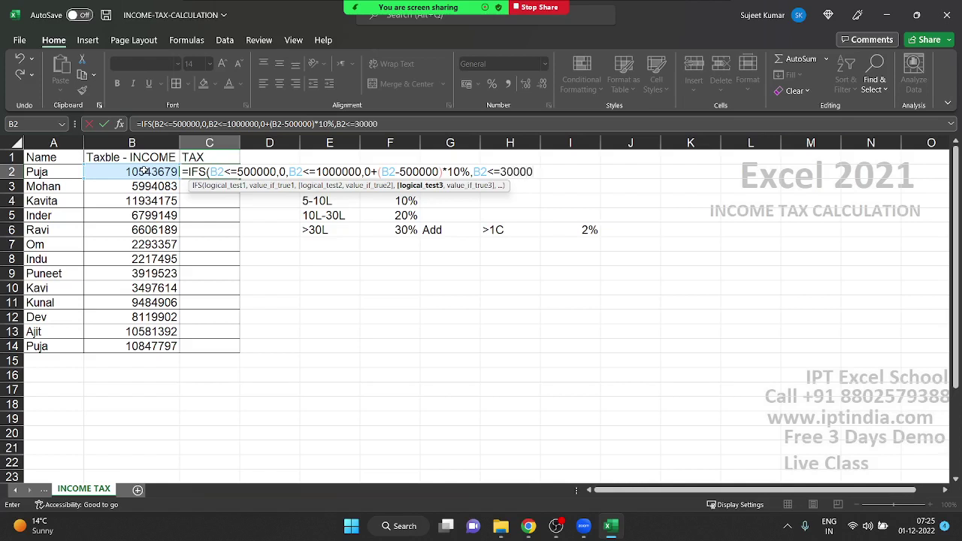
text(00)
text(,0+)
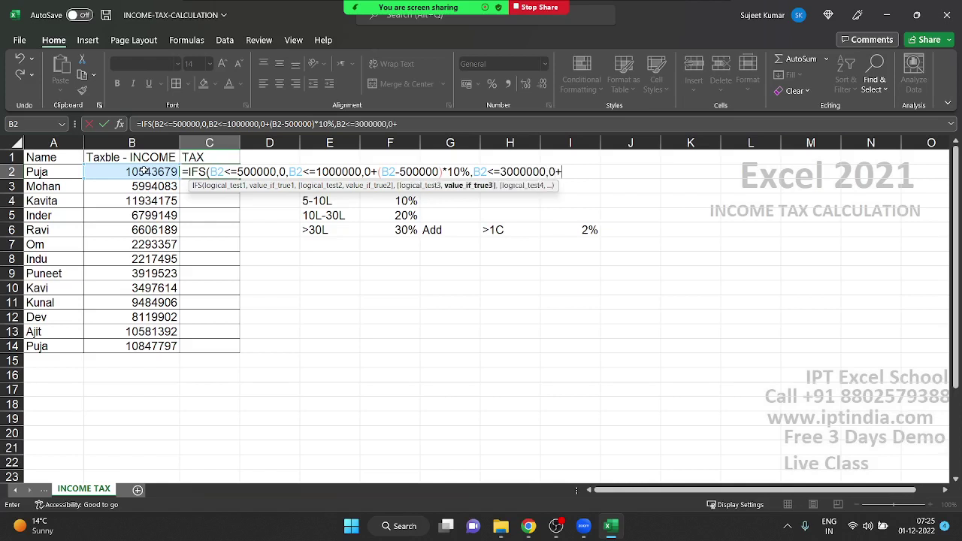
text(,)
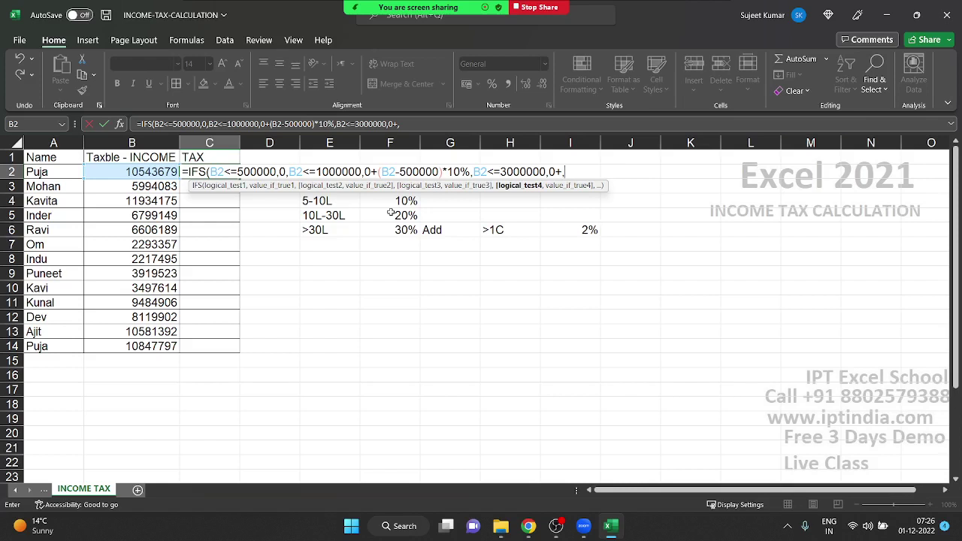
text(5000)
key(BackSpace)
key(BackSpace)
key(BackSpace)
key(BackSpace)
key(BackSpace)
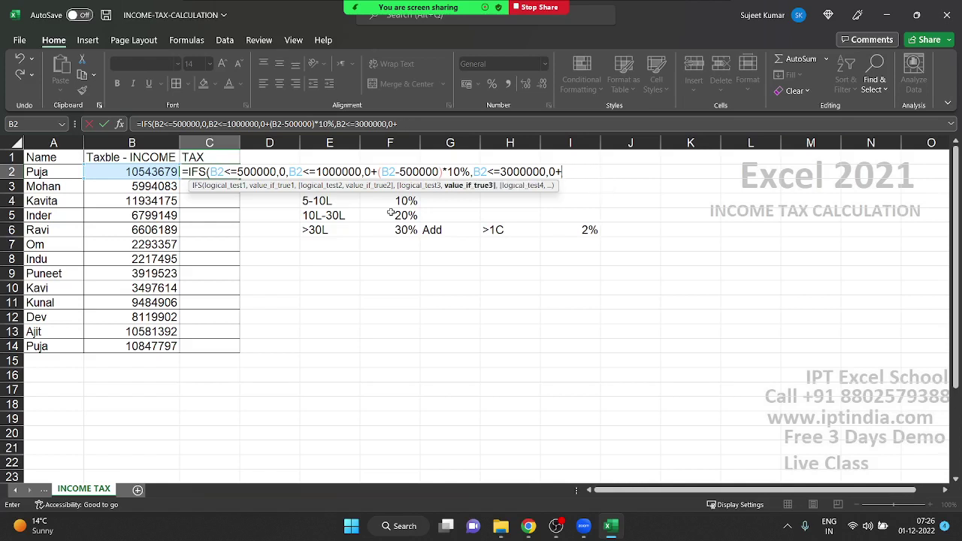
text(5)
text(0000)
text(+)
text(()
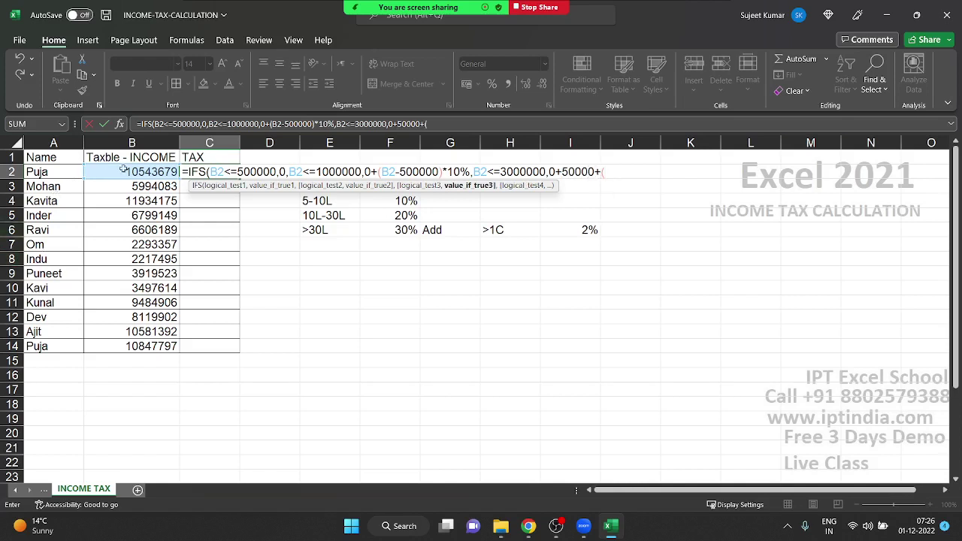
Finish the third slab as (B2-1000000)*20% and begin the fourth condition with B2
click(123, 171)
text(-)
text(1)
text(000)
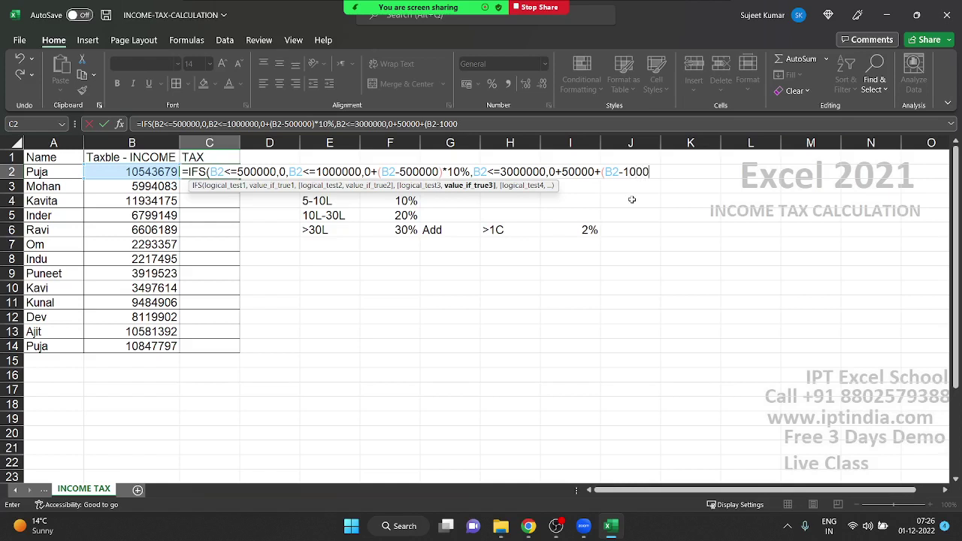
text(0)
text(0)
key(BackSpace)
key(BackSpace)
key(BackSpace)
key(BackSpace)
key(BackSpace)
key(BackSpace)
text(100)
text(000)
text(0)*)
text(20)
text(%)
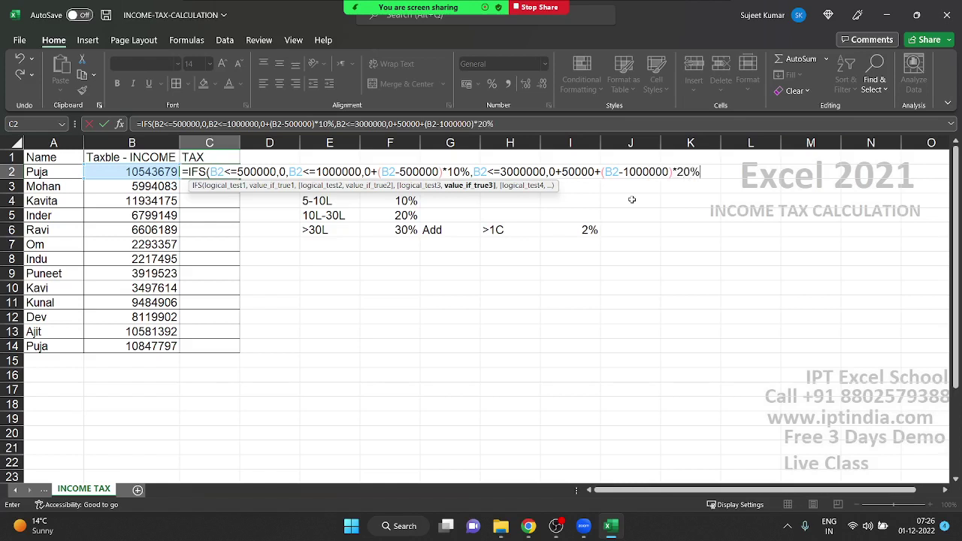
text(,)
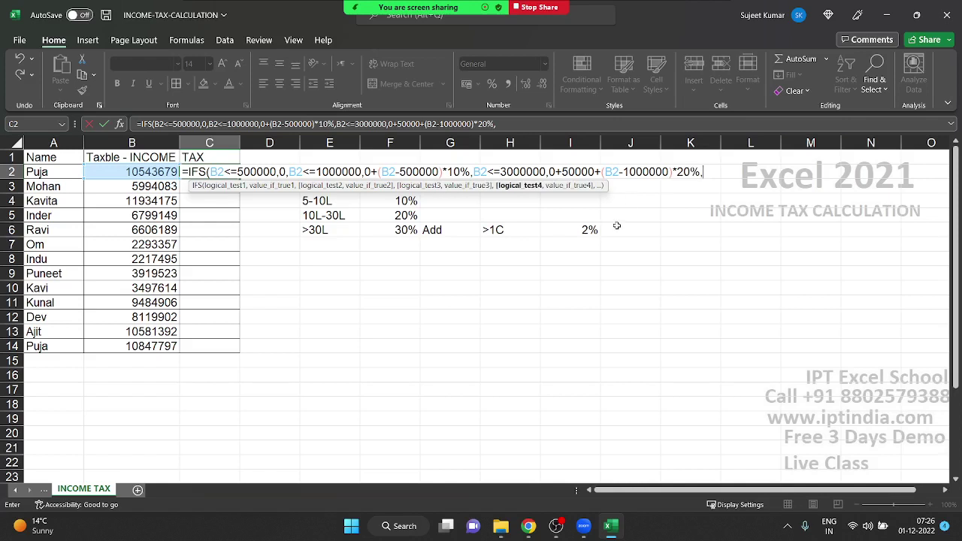
click(108, 169)
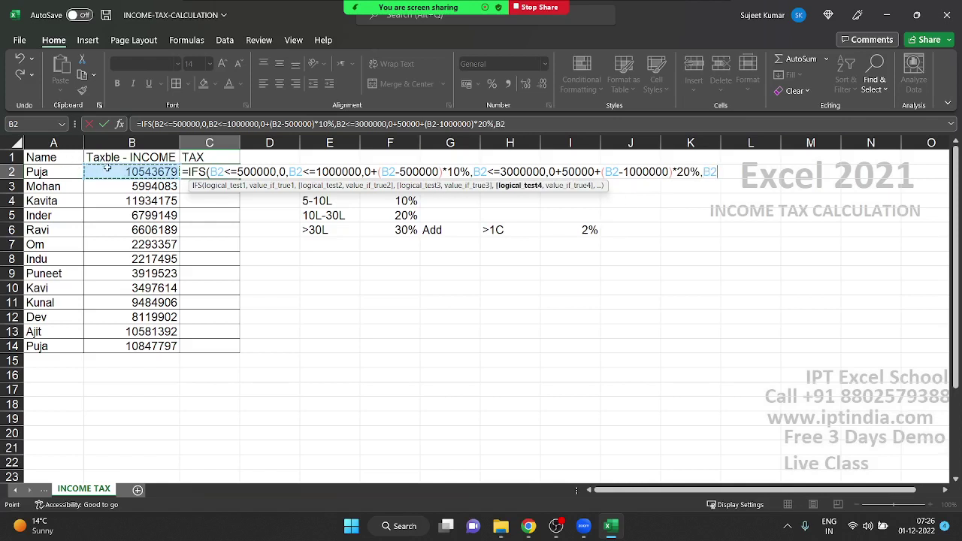
Close the IFS with B2>3000000,0+50000+400000+(B2-3000000)*30% and enter it, giving 2713104
text(>)
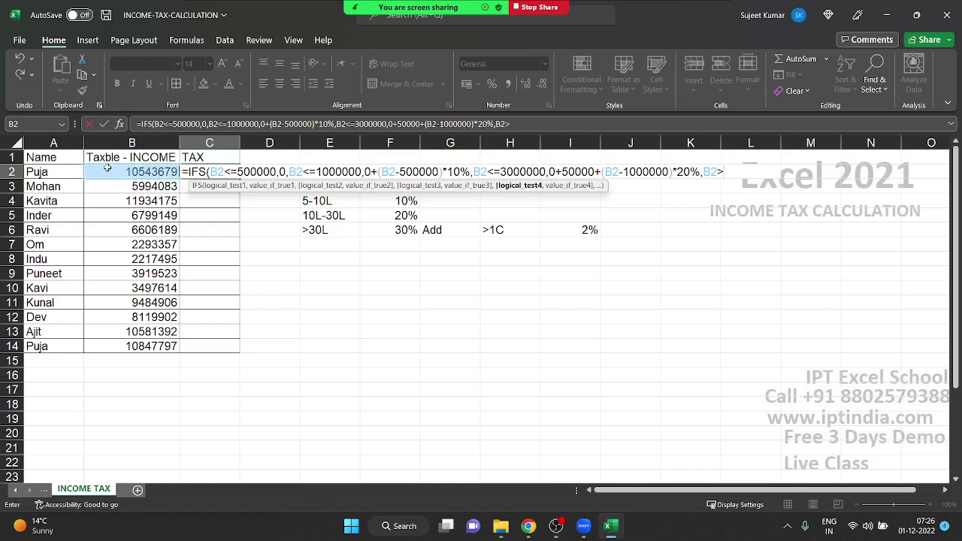
text(3000)
text(000)
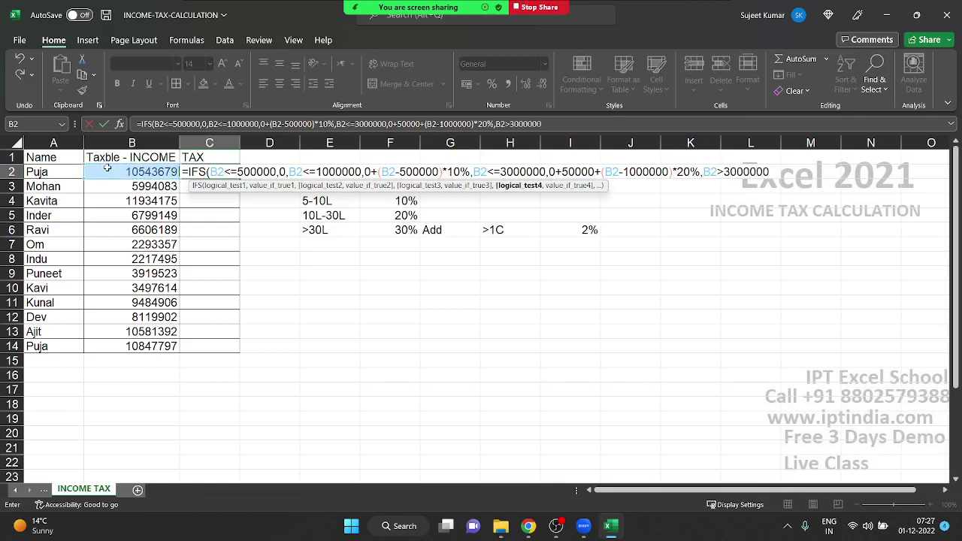
text(,0)
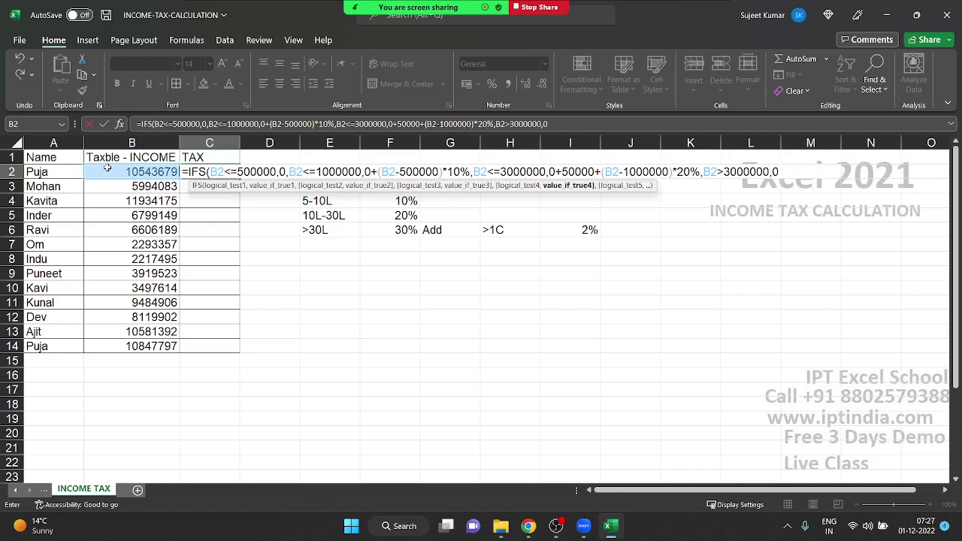
text(+)
text(50)
text(000)
text(0+)
text(400)
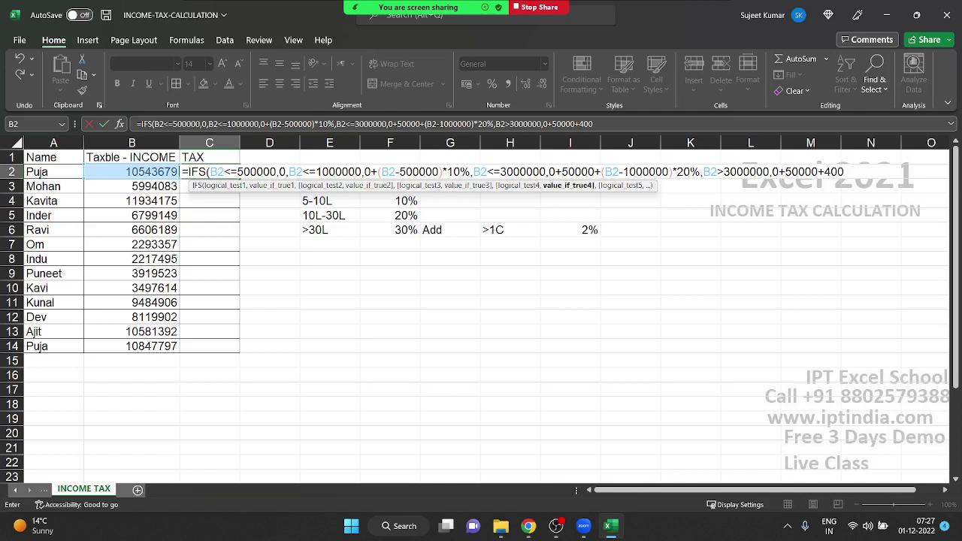
text(00)
text(0)
text(+()
click(142, 173)
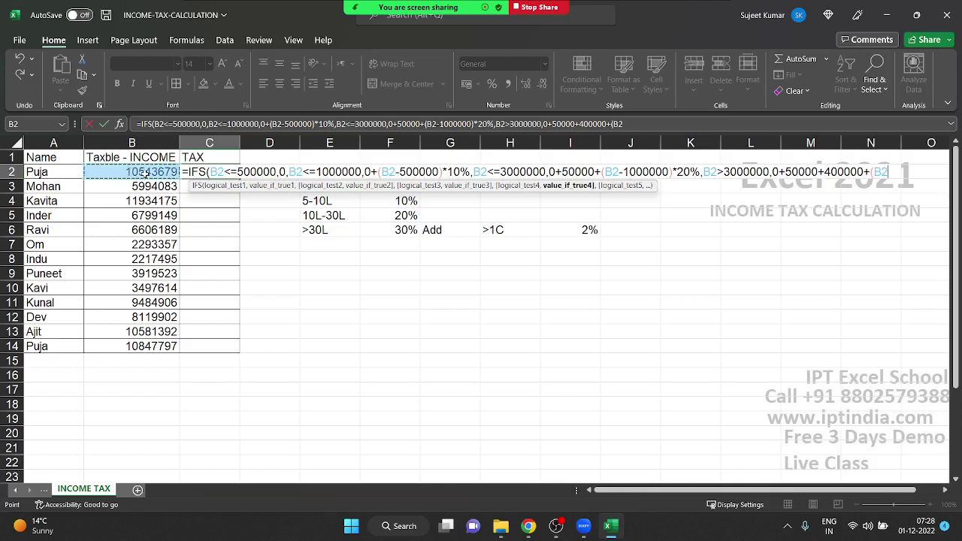
text(-)
text(300)
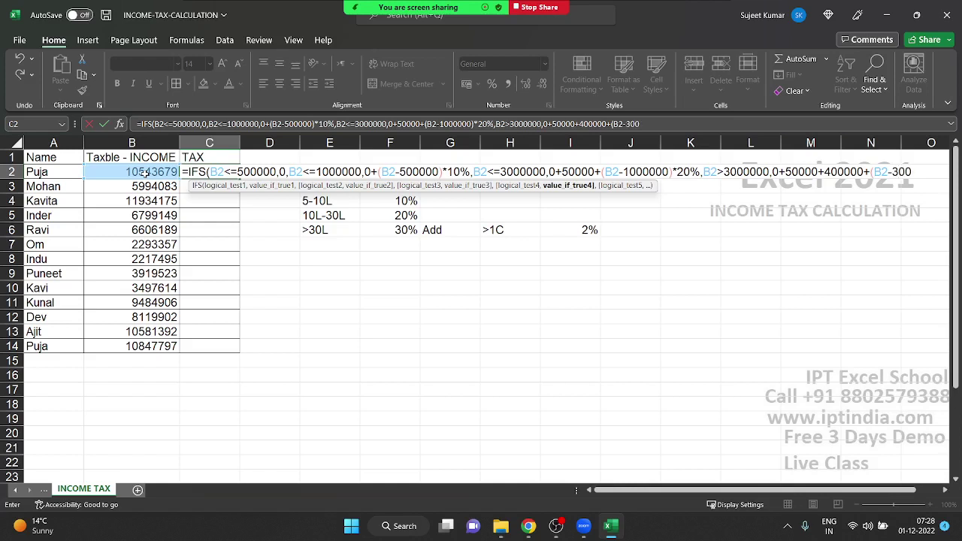
text(000)
text(0)
text()*)
text(30%)
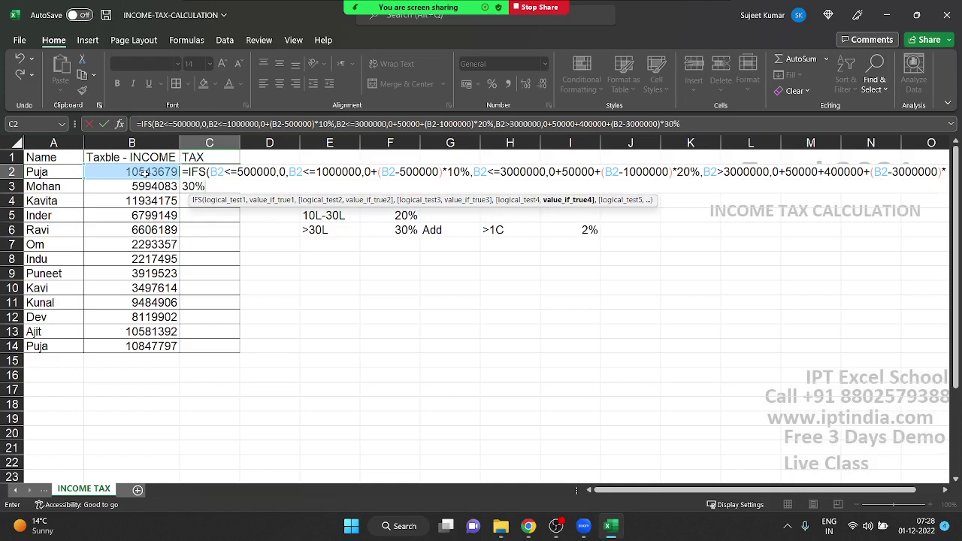
text())
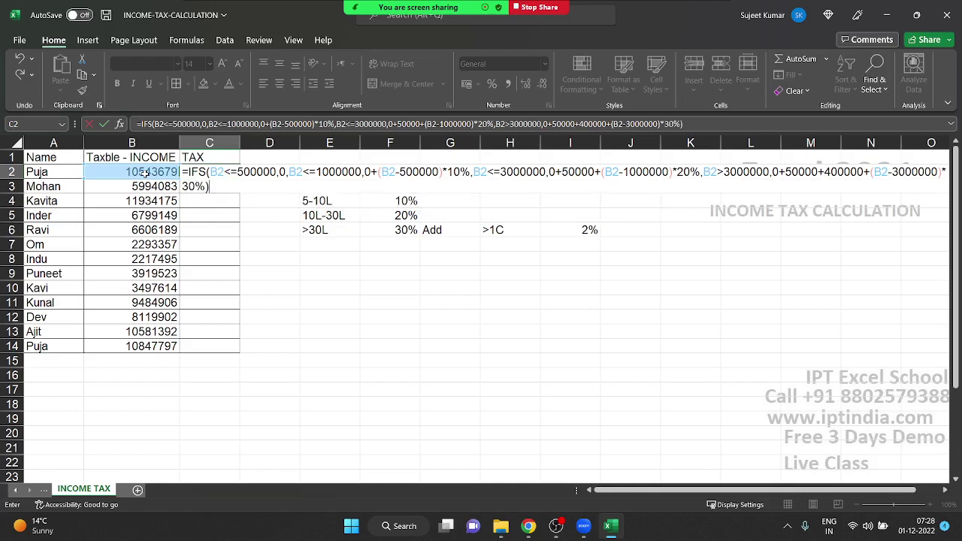
key(Return)
key(Up)
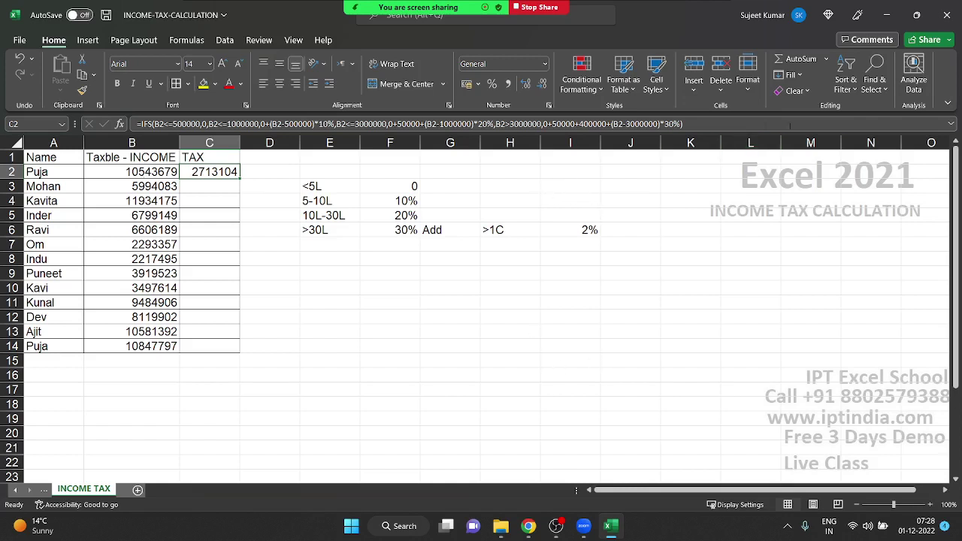
Cancel an accidental edit of C2's formula, then select D2 for a new formula
key(F2)
text(+)
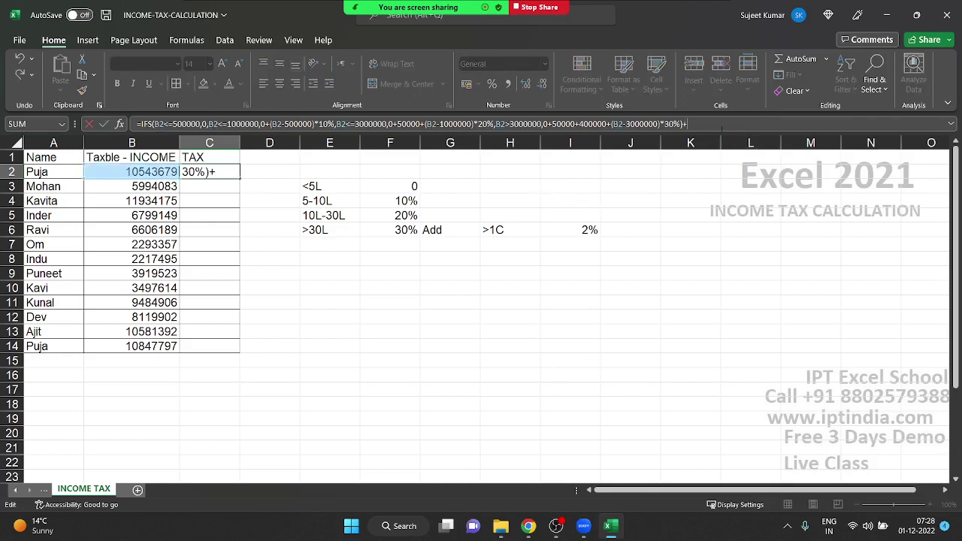
text(i)
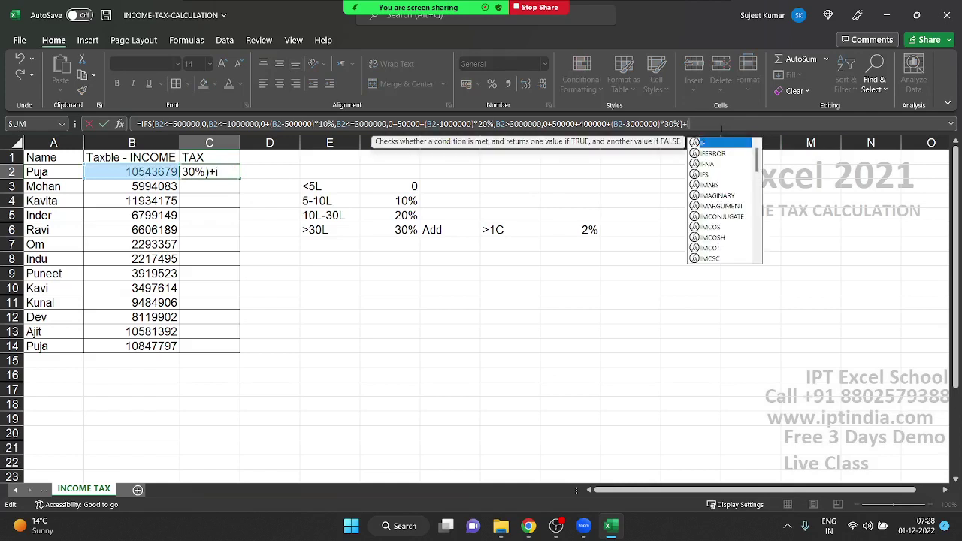
text(g)
key(BackSpace)
key(Escape)
key(Escape)
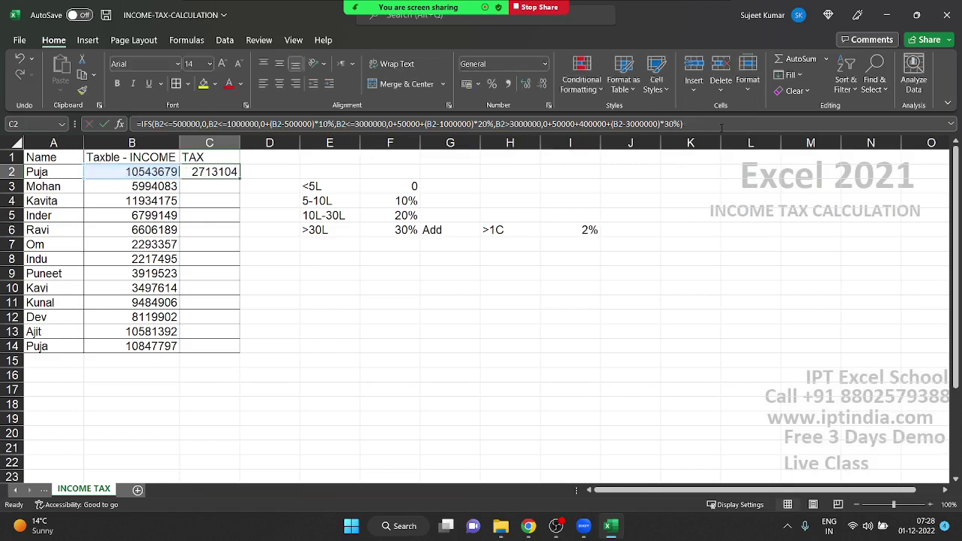
click(270, 175)
Enter =IF(B2>10000000,(B2-10000000)*2%,0) in D2, giving 10873.58, and select its formula text
text(=)
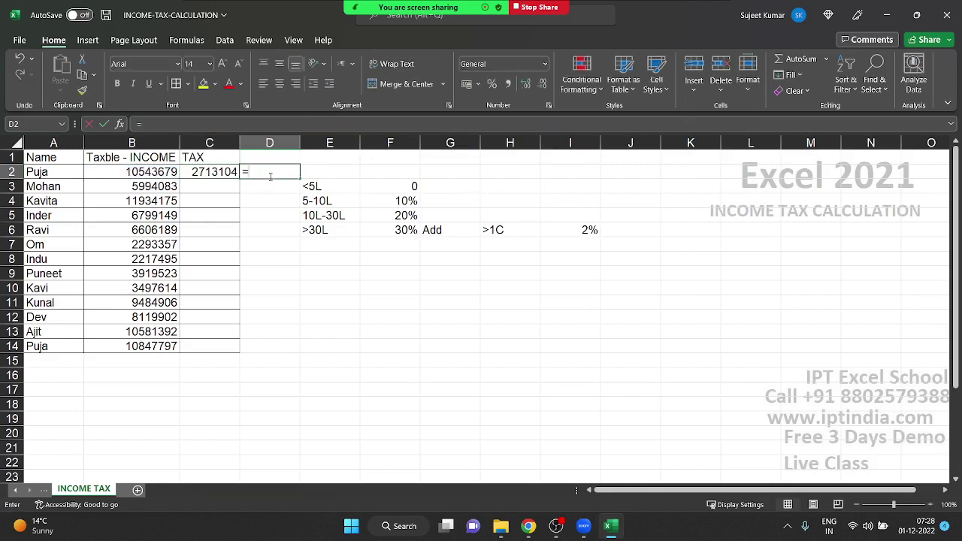
text(i)
key(Tab)
key(Left)
key(Left)
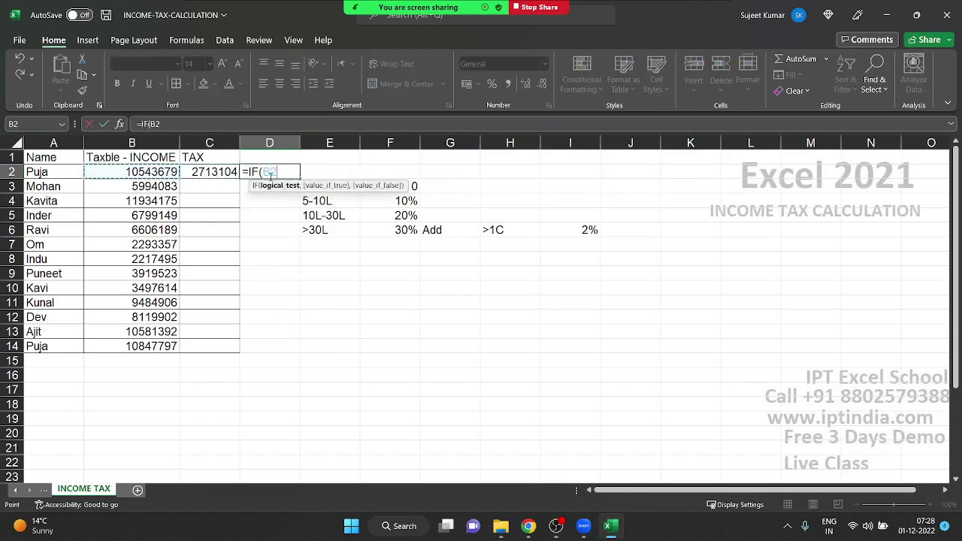
text(>)
text(1)
text(000)
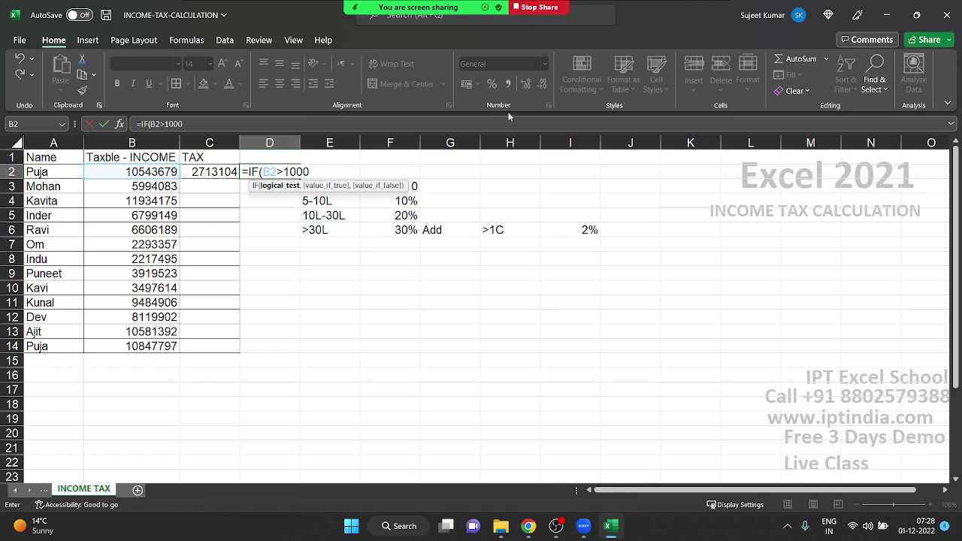
text(00)
text(00)
text(,)
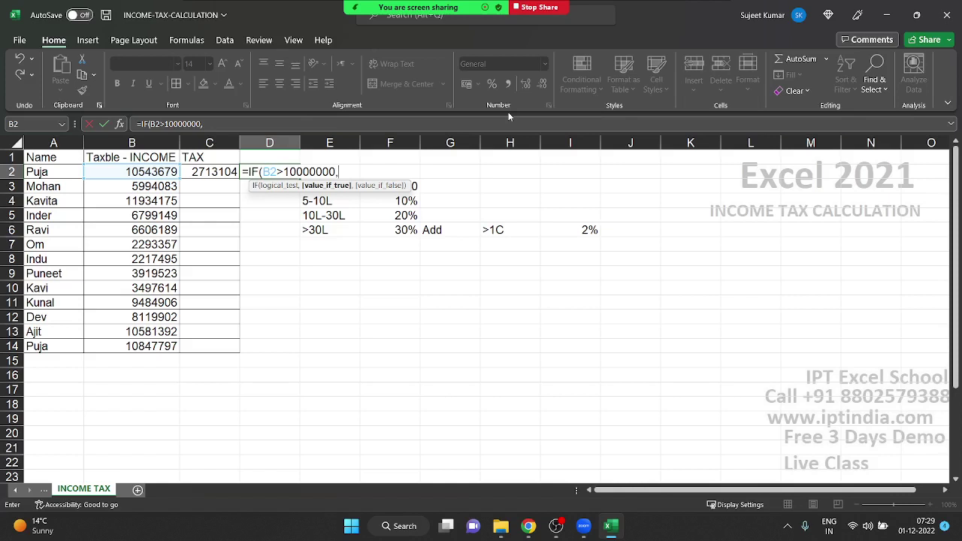
click(134, 173)
text(-)
text(100)
text(000)
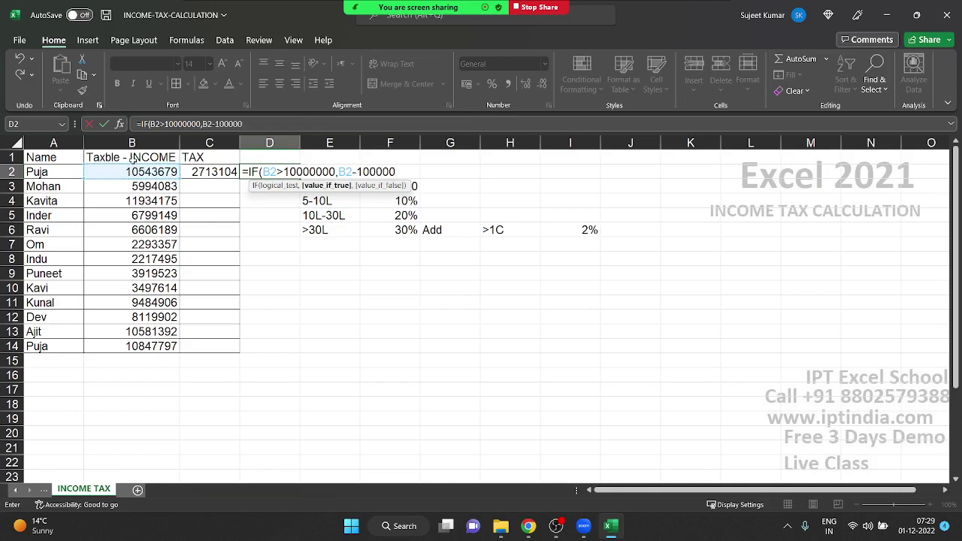
text(00)
key(F2)
text(()
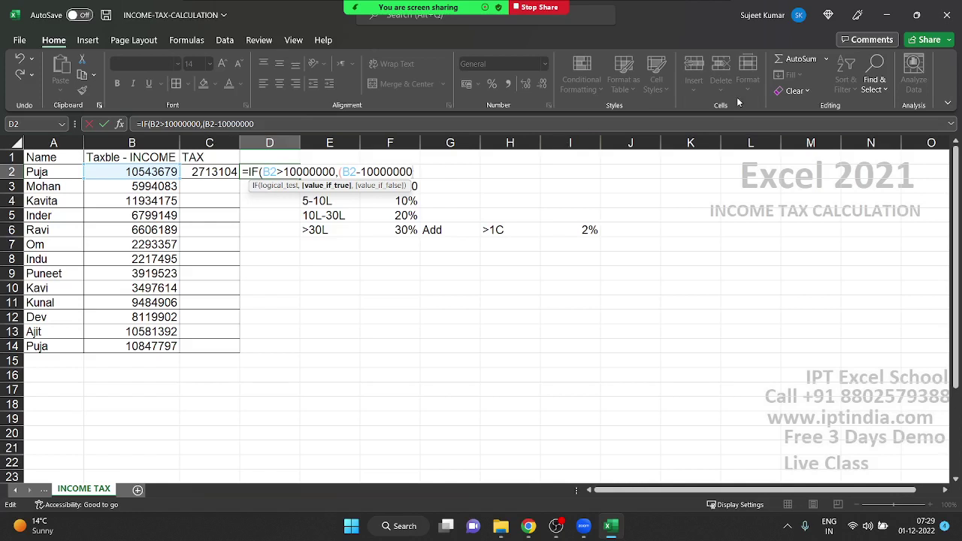
text())
text(*2)
text(%)
text(,0))
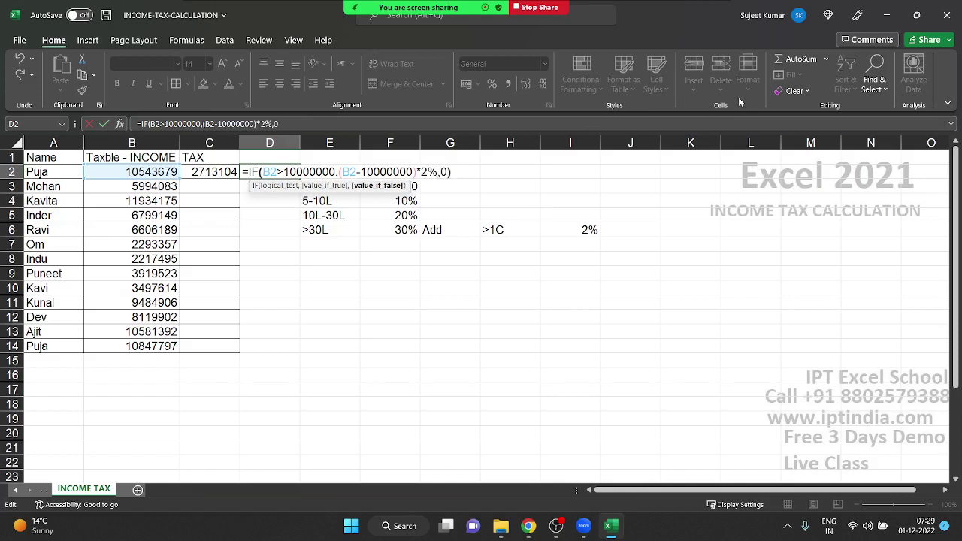
key(Return)
key(Up)
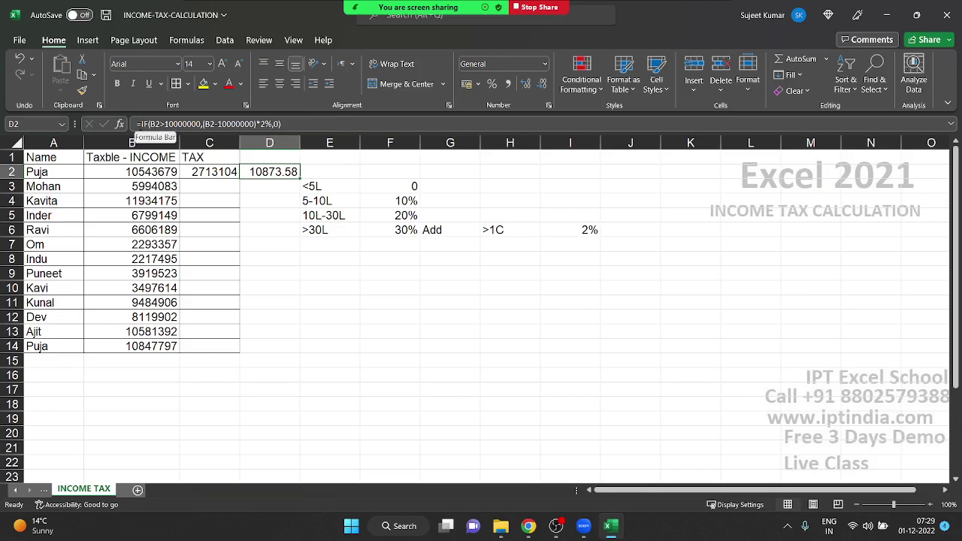
drag(138, 124, 321, 119)
Append +IF(B2>10000000,(B2-10000000)*2%,0) to C2's IFS formula, making the tax 2723977
key(ctrl+c)
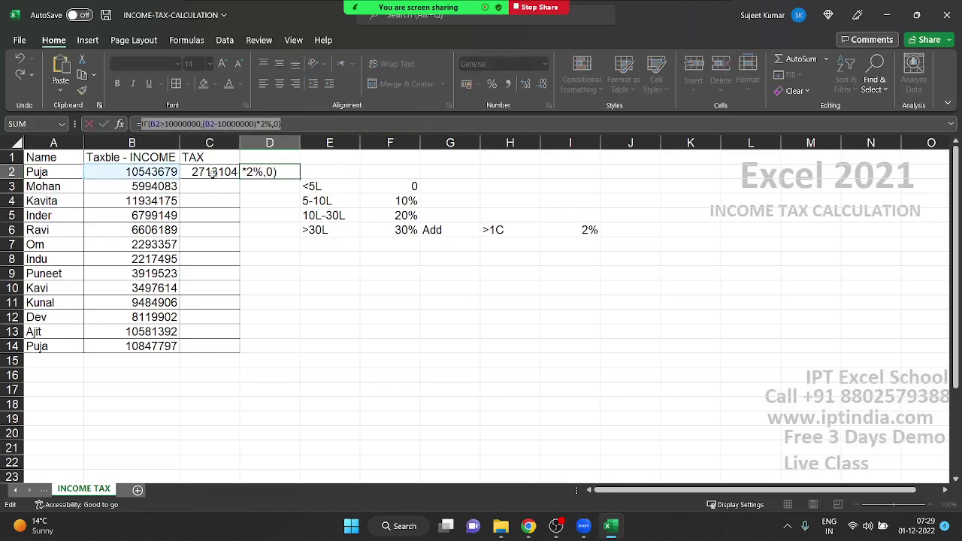
key(Escape)
double_click(200, 172)
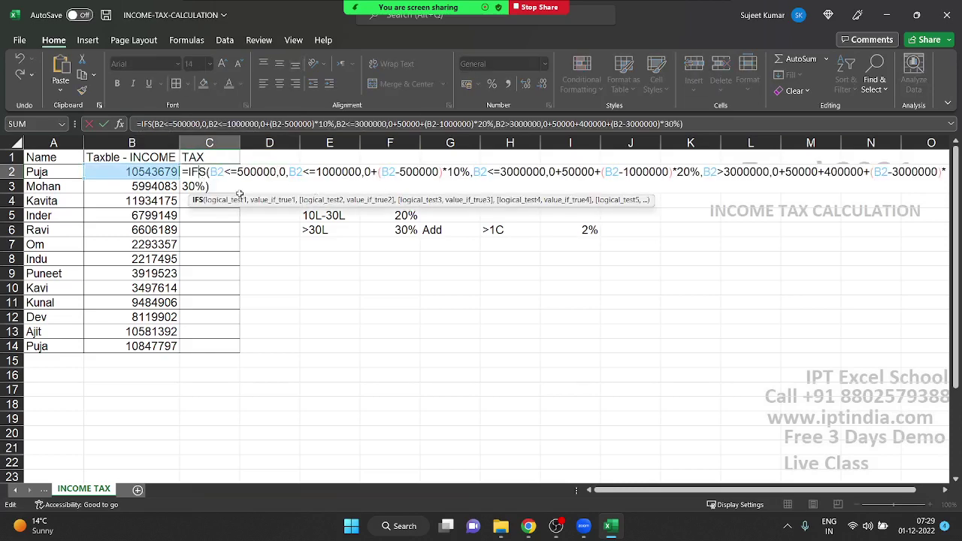
click(235, 198)
double_click(222, 172)
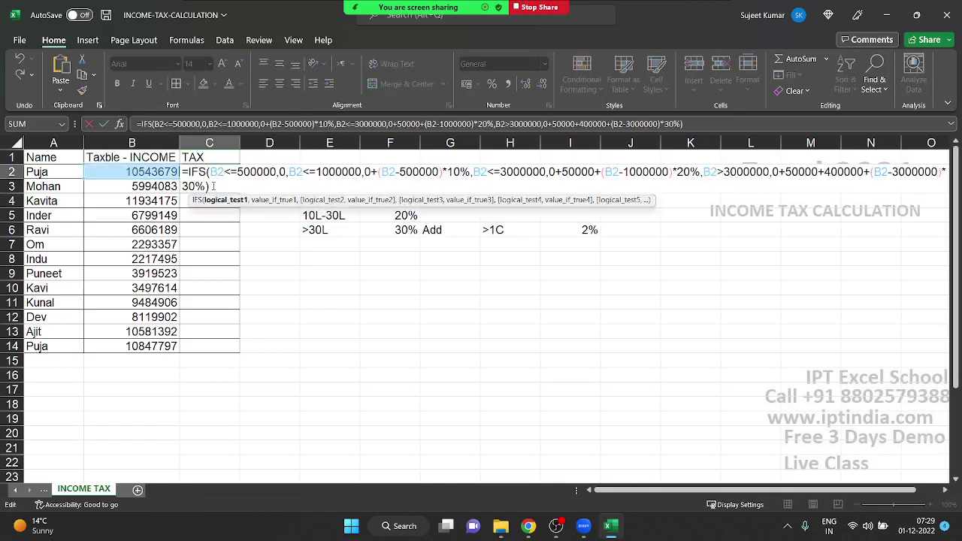
text(++)
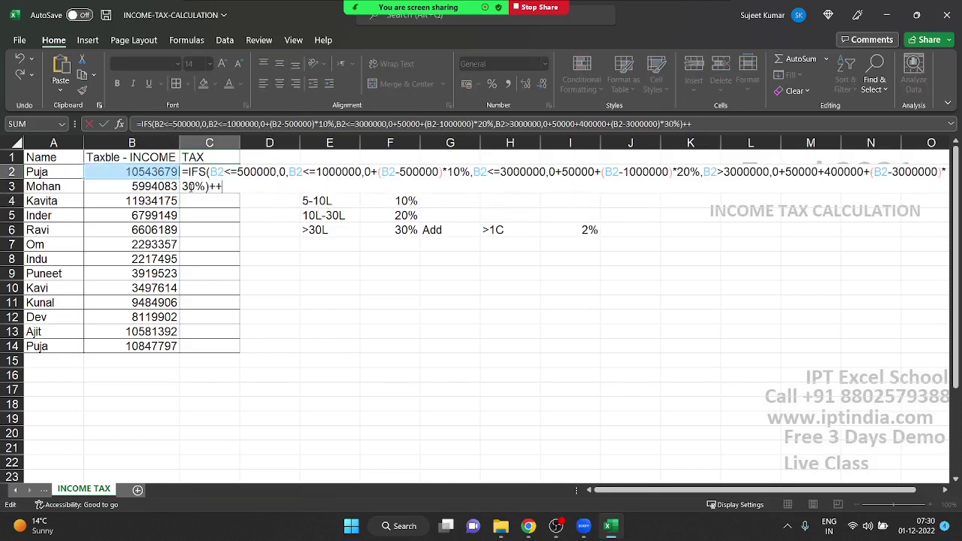
text(IF(B2>10000000,(B2-10000000)*2%,0))
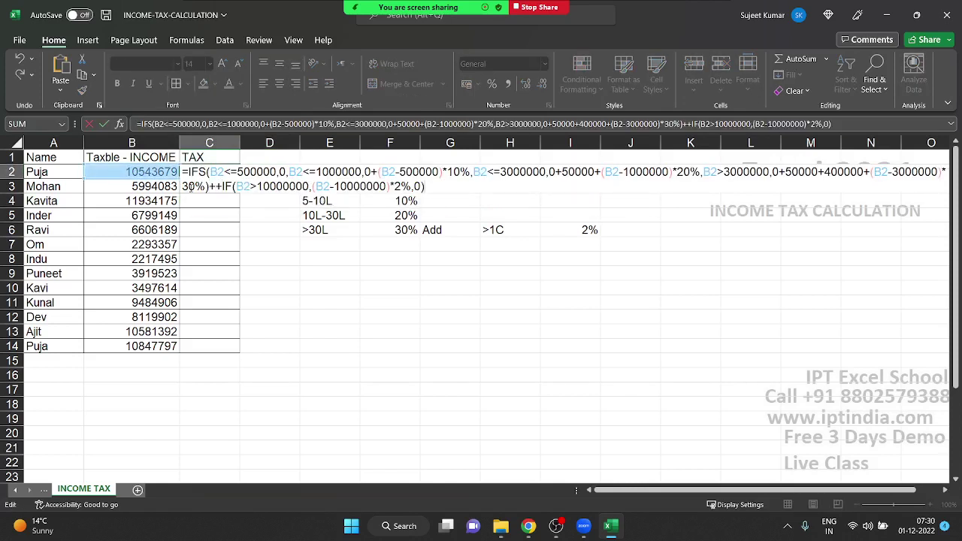
key(ctrl+Return)
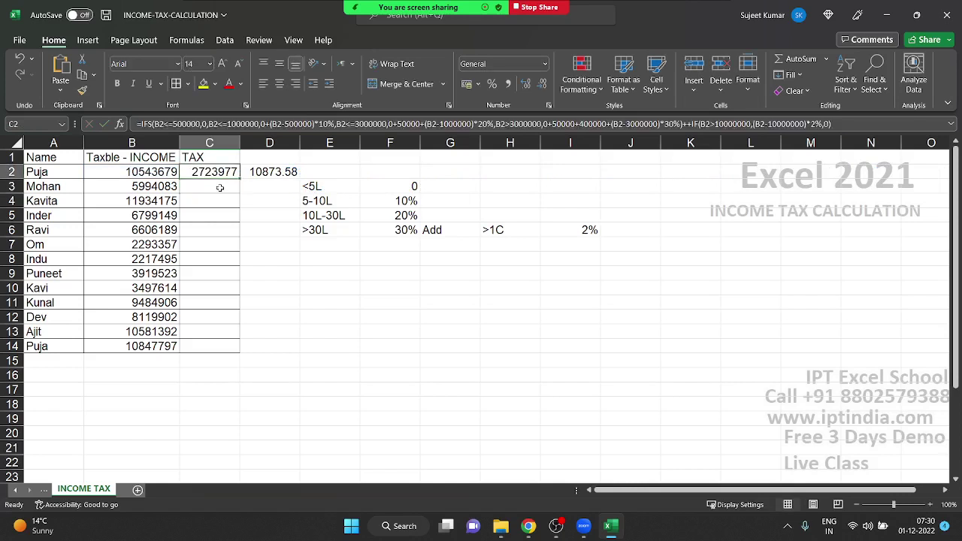
Fill C2's combined tax formula down to C14 and check B2 and C2
drag(240, 179, 251, 350)
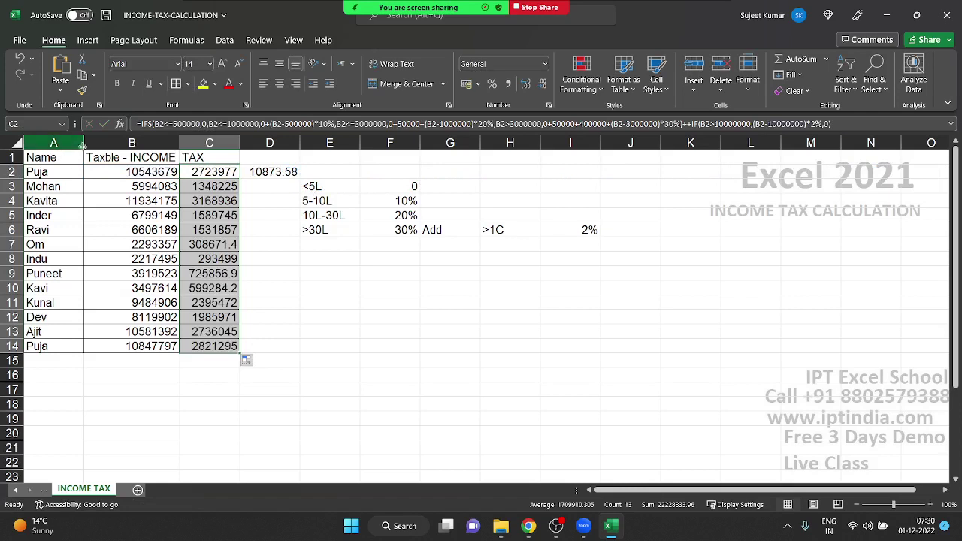
click(140, 173)
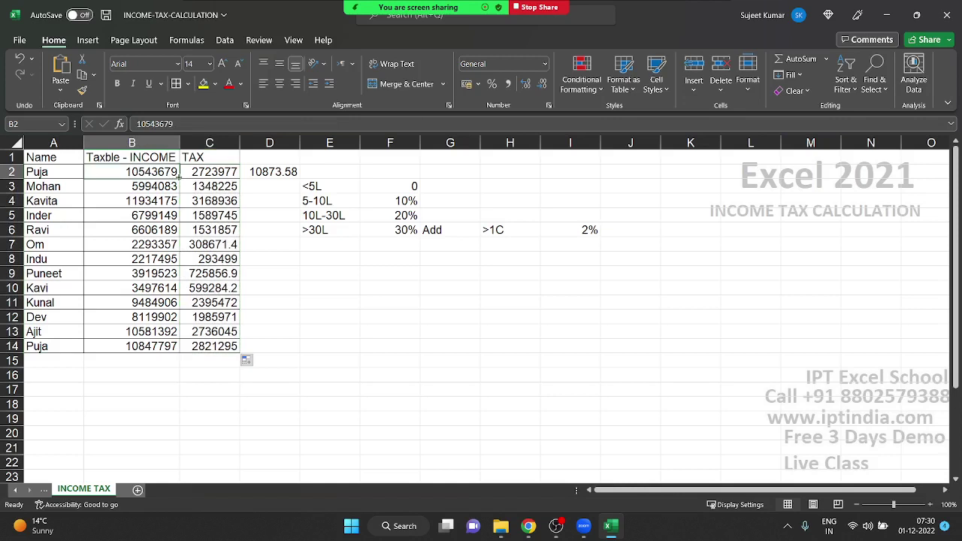
click(181, 175)
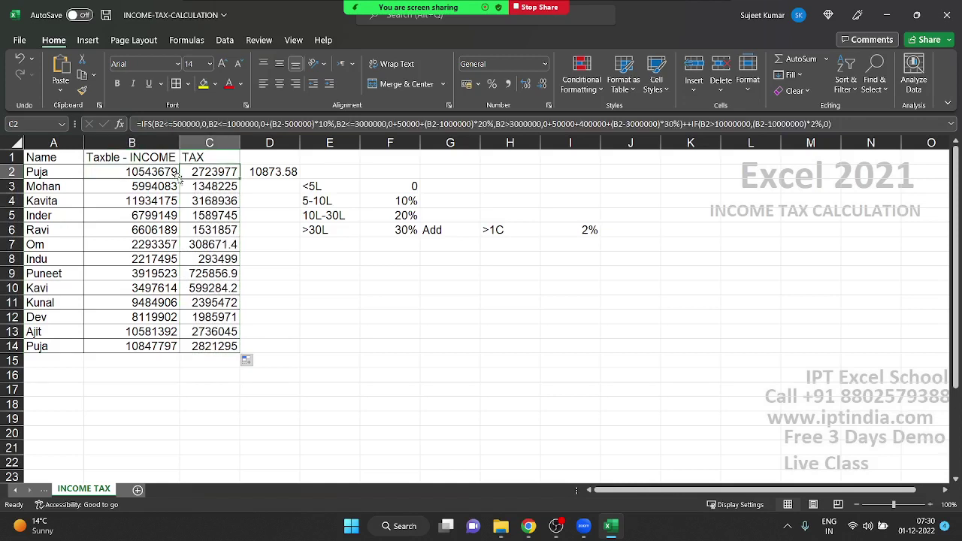